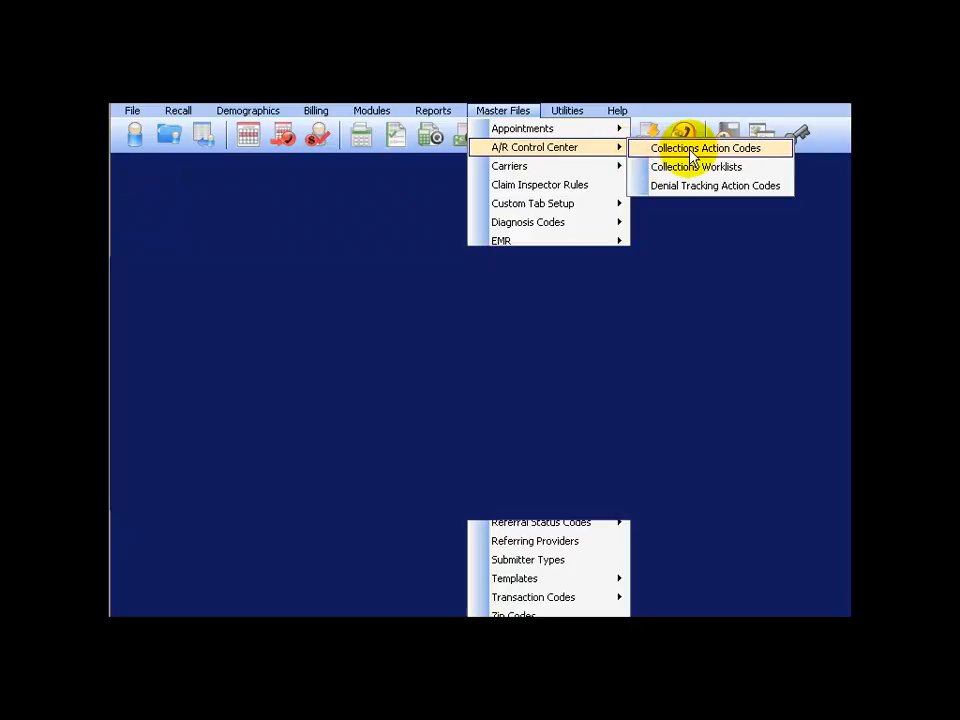
# Step: Open the A/R Control Center collections action codes and look through the entry fields and existing codes
pyautogui.click(690, 150)
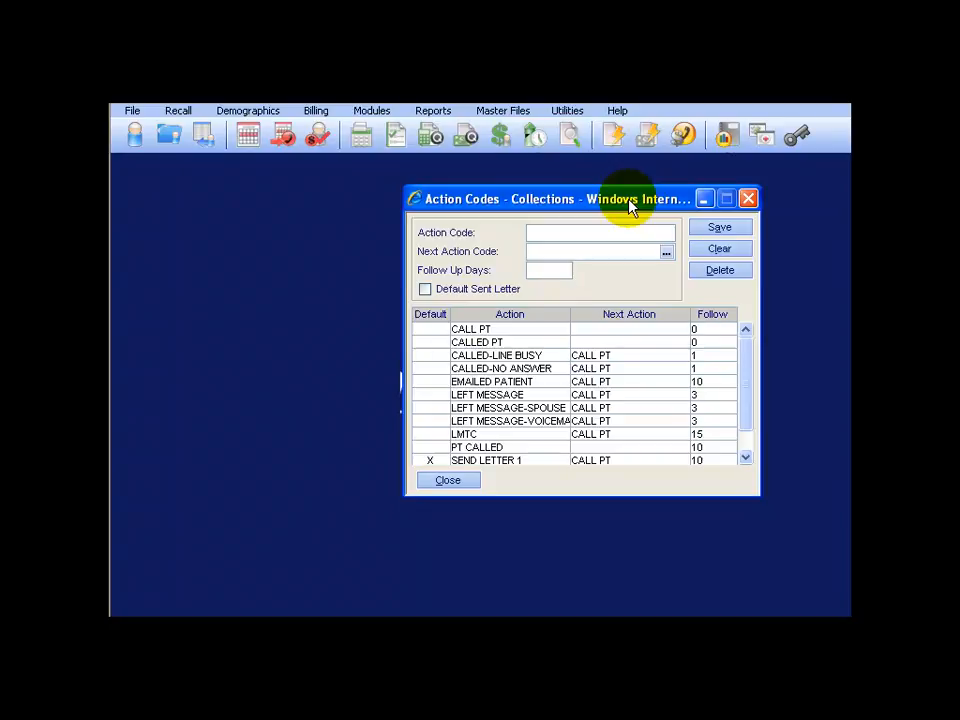
pyautogui.click(558, 234)
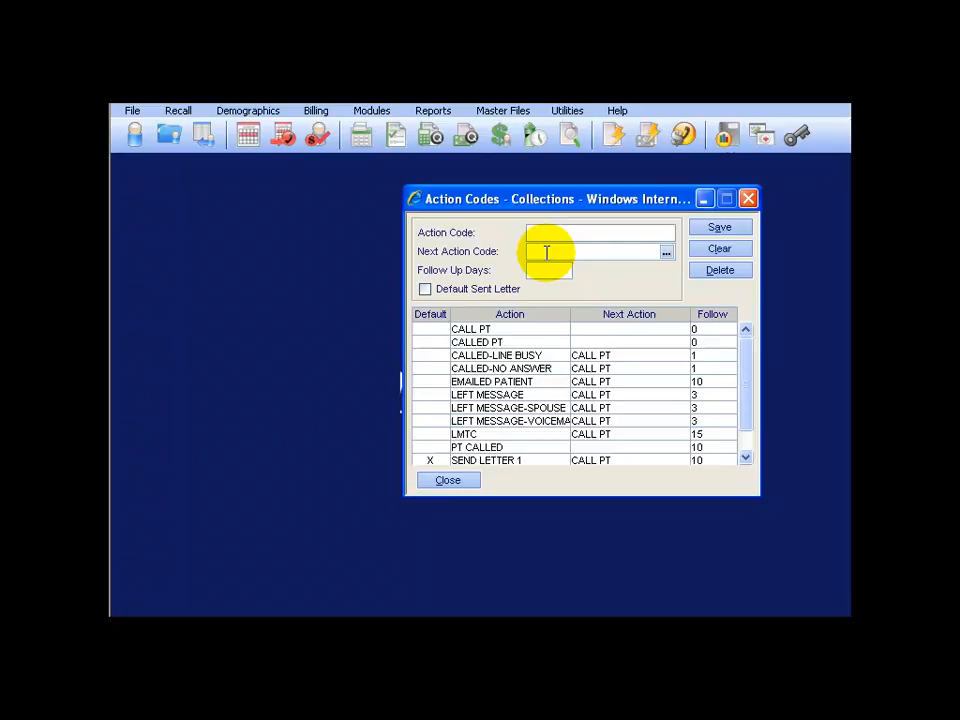
pyautogui.click(544, 270)
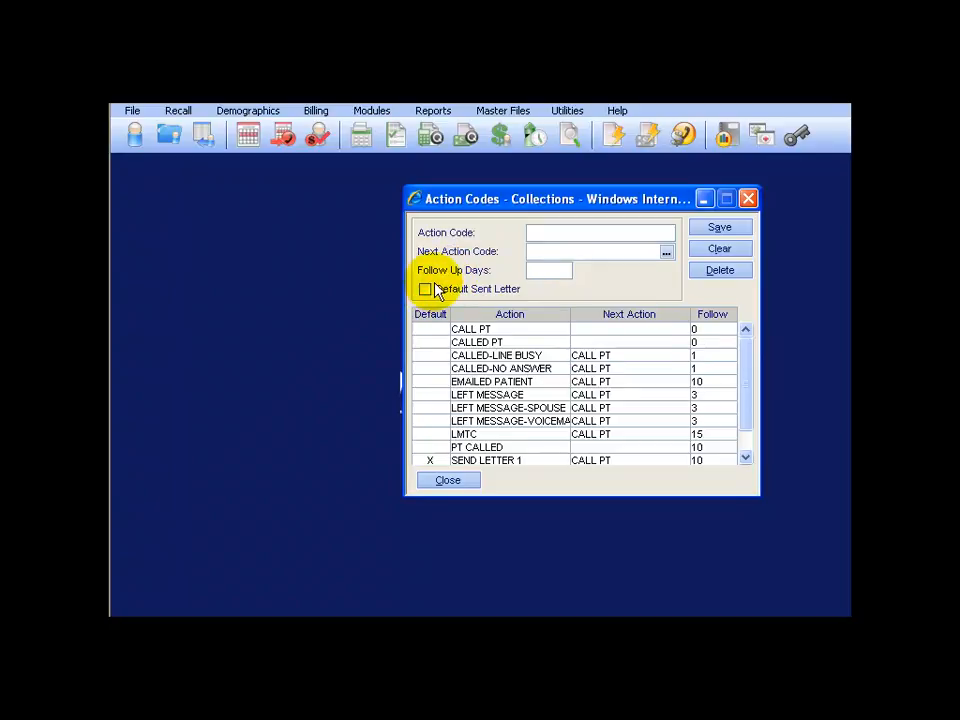
pyautogui.scroll(-2, 510, 395)
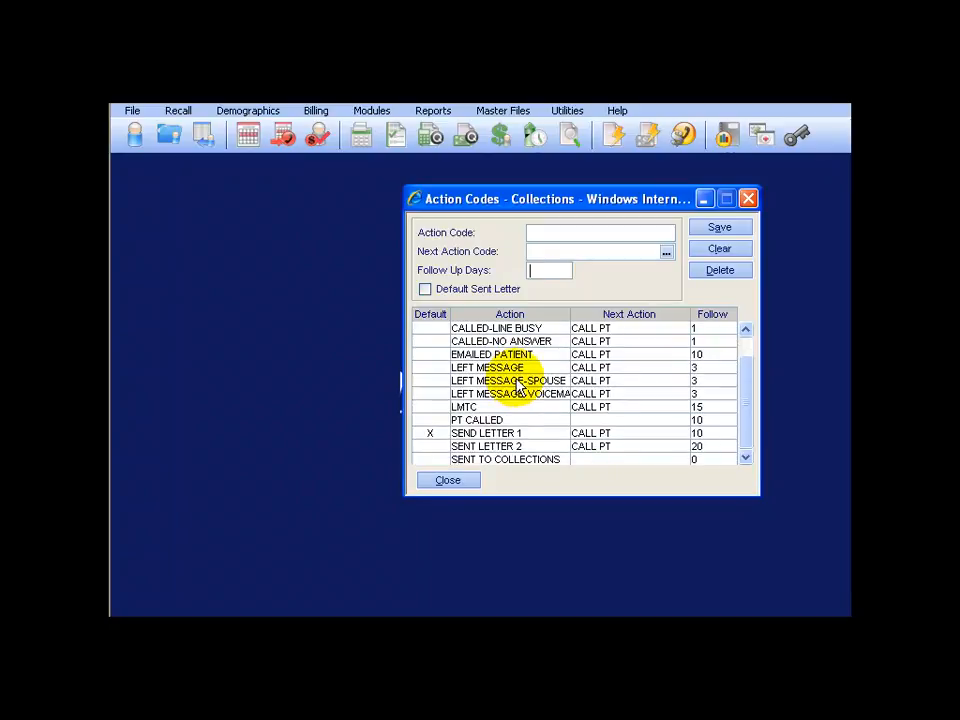
pyautogui.click(428, 433)
pyautogui.click(428, 433)
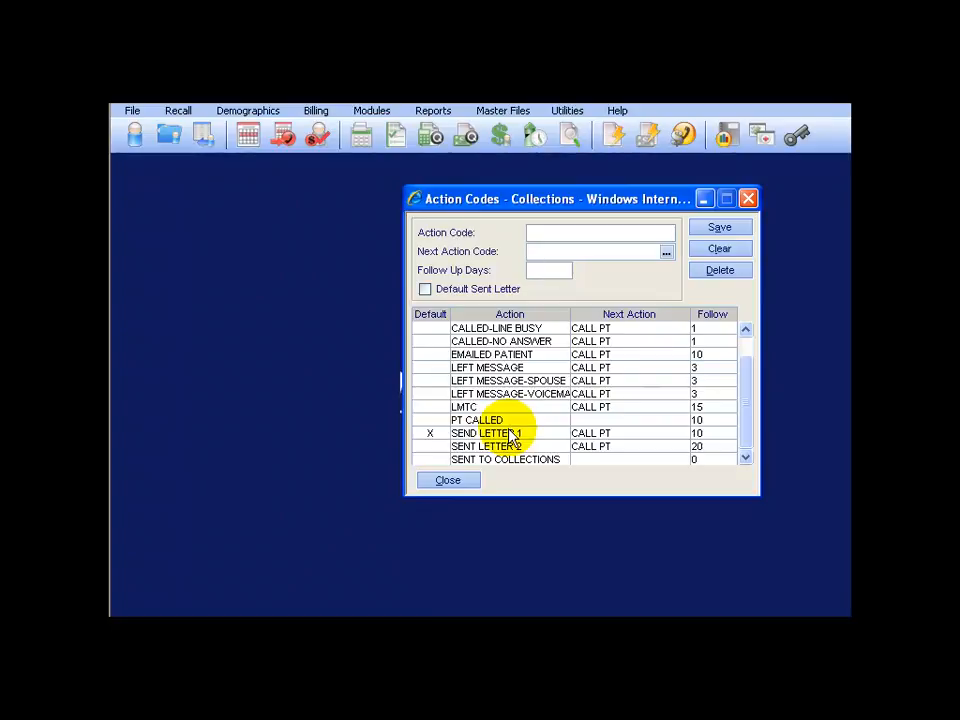
# Step: Add and save a collections action code named REVIEWED, leaving its next action and follow-up days blank
pyautogui.click(553, 231)
pyautogui.write('REVIEWED')
pyautogui.press('Tab')
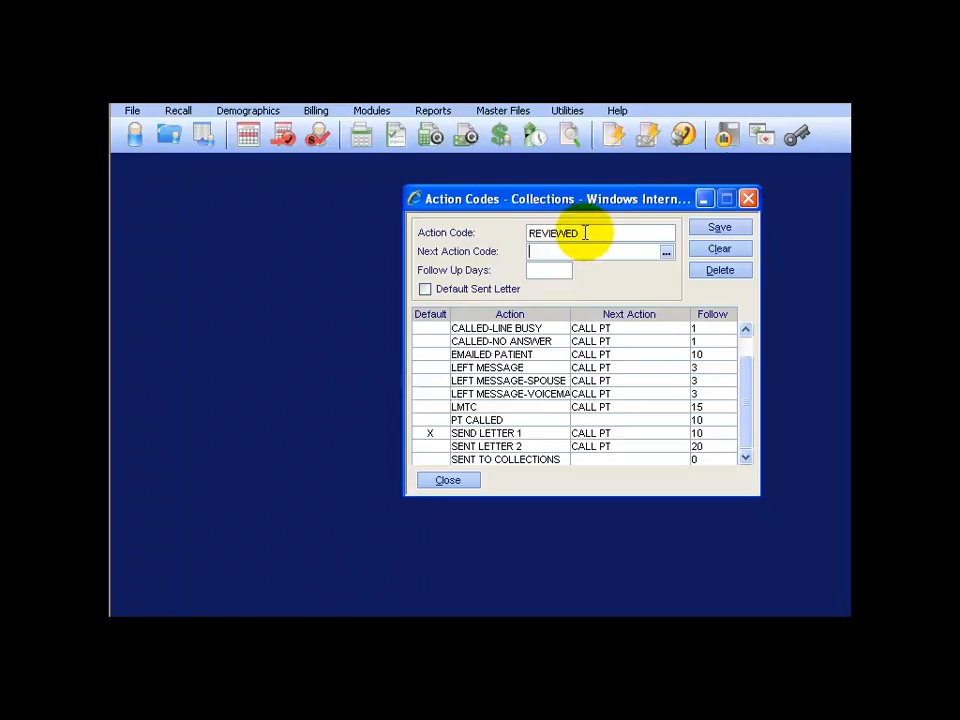
pyautogui.click(573, 252)
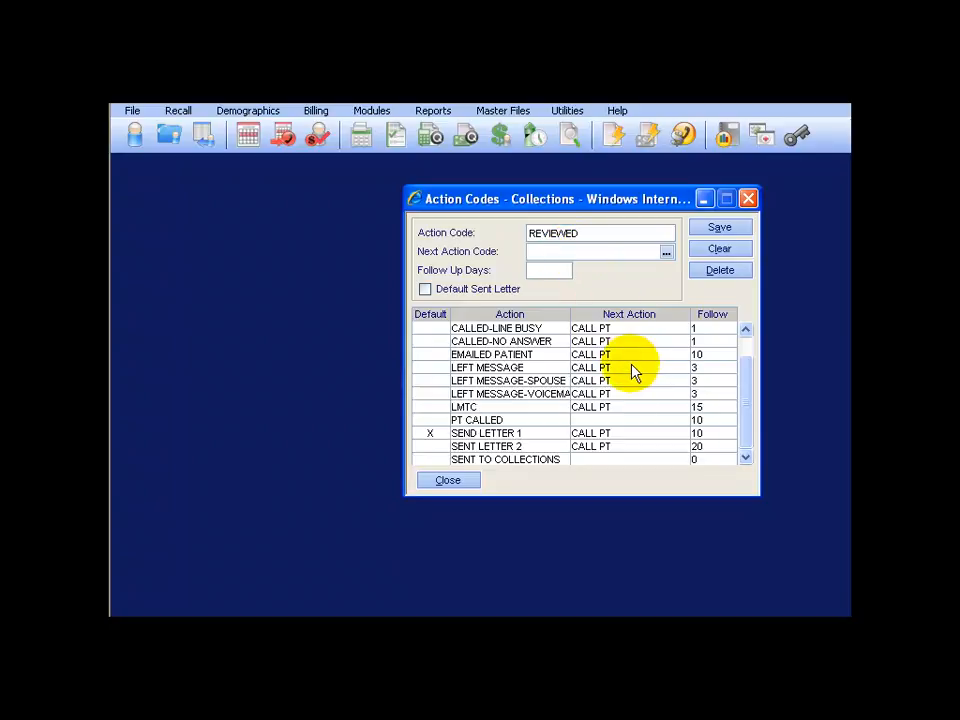
pyautogui.scroll(1, 632, 371)
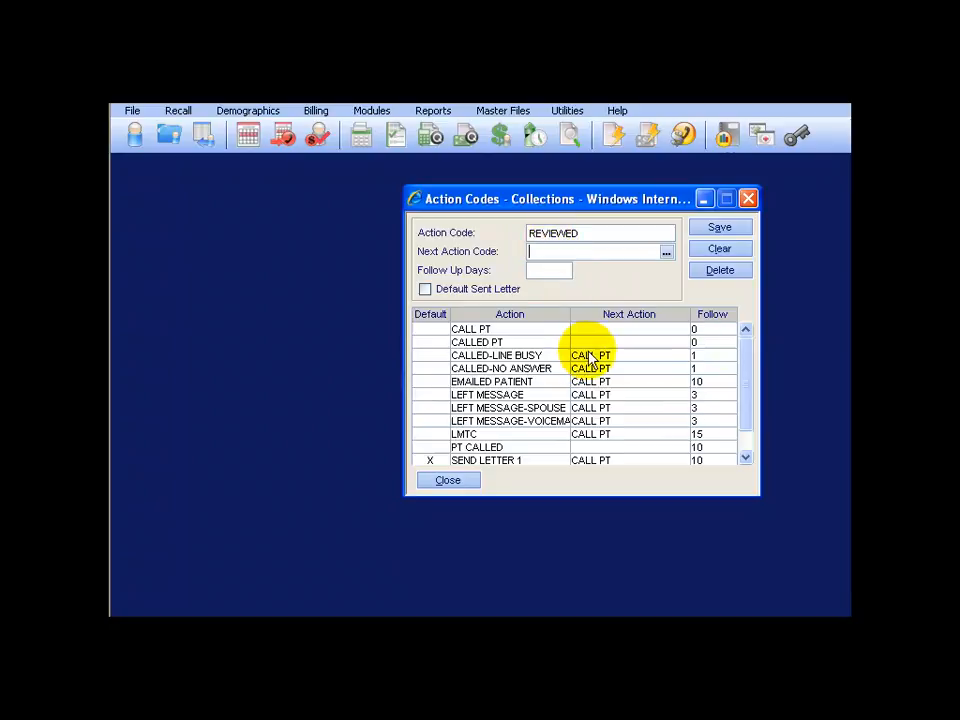
pyautogui.scroll(-1, 590, 344)
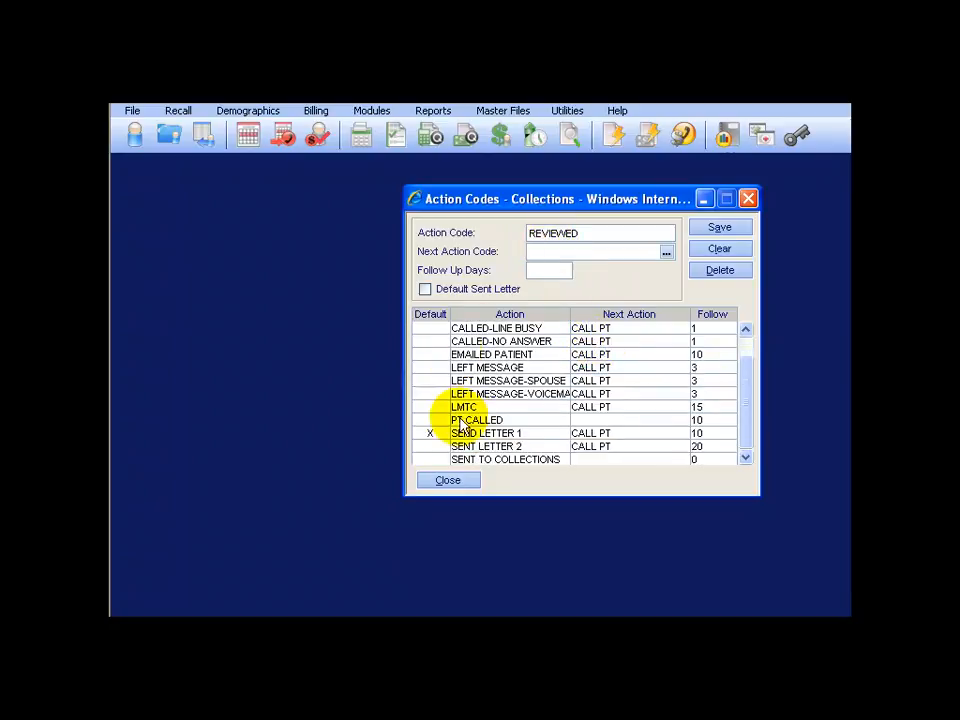
pyautogui.scroll(1, 552, 400)
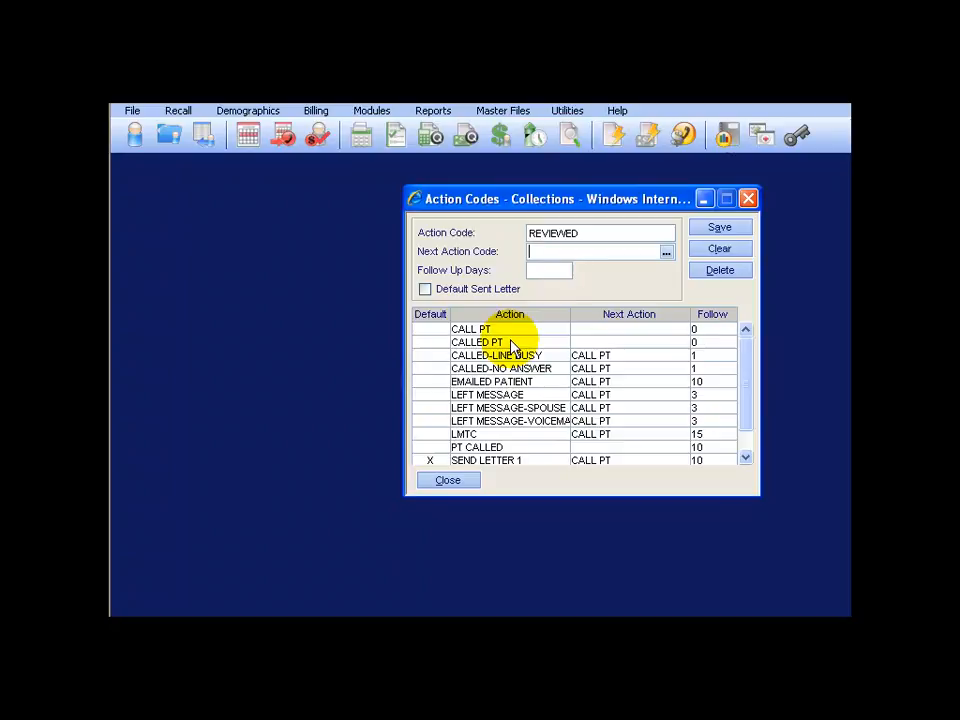
pyautogui.scroll(-1, 512, 350)
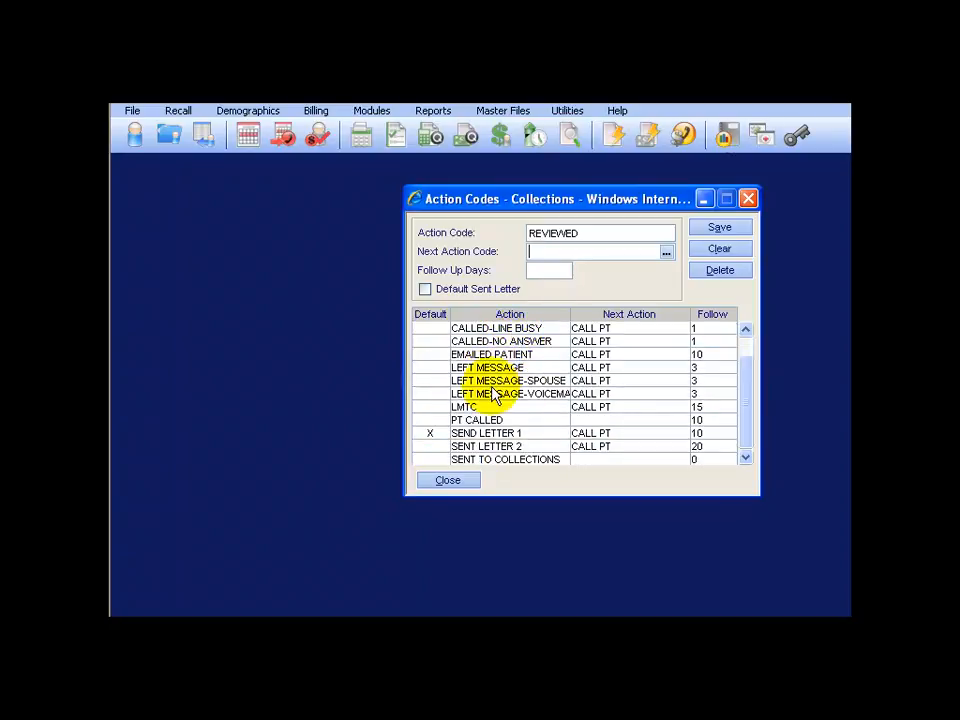
pyautogui.scroll(1, 520, 360)
pyautogui.click(716, 232)
pyautogui.scroll(-1, 645, 413)
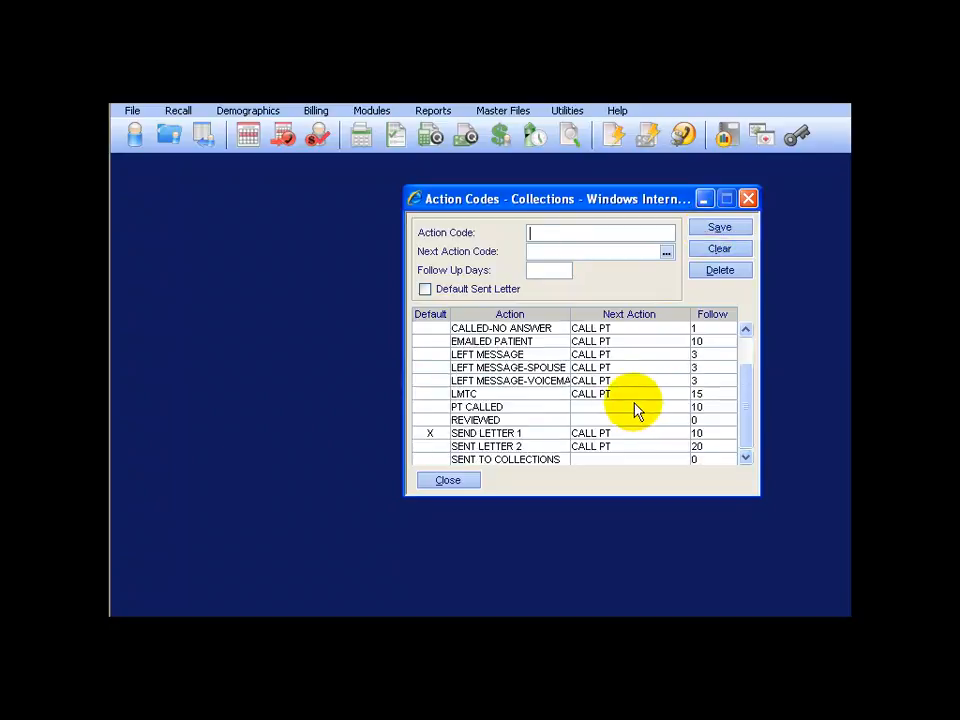
# Step: Add and save an action code named FOLLOW UP REVIEW with 10 follow-up days and no next action
pyautogui.click(541, 234)
pyautogui.write('FOLLOW UP')
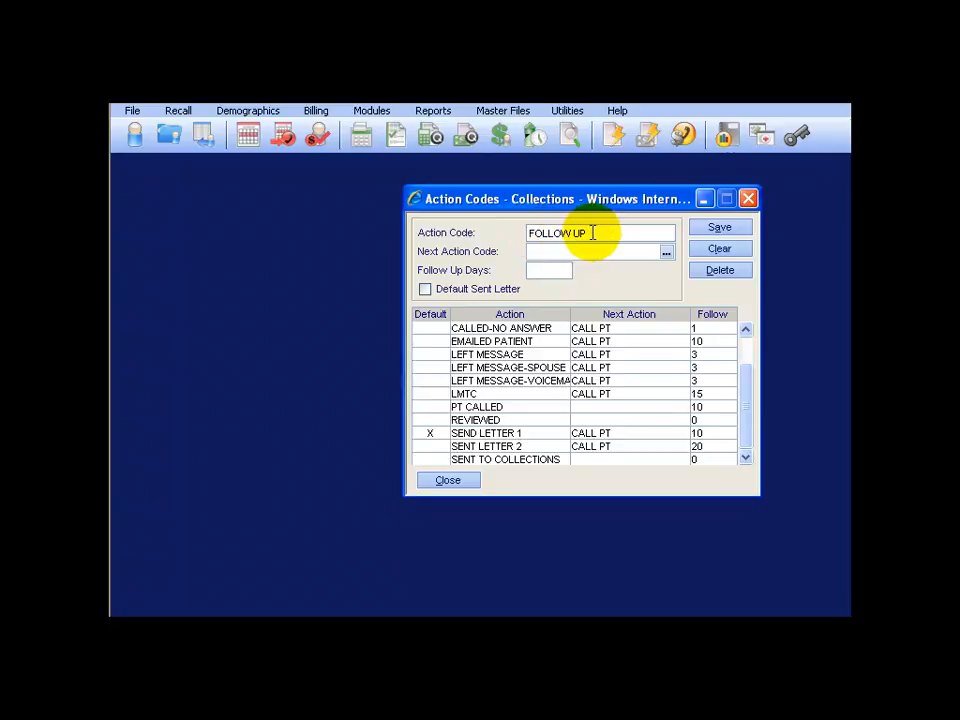
pyautogui.write(' REVIEW')
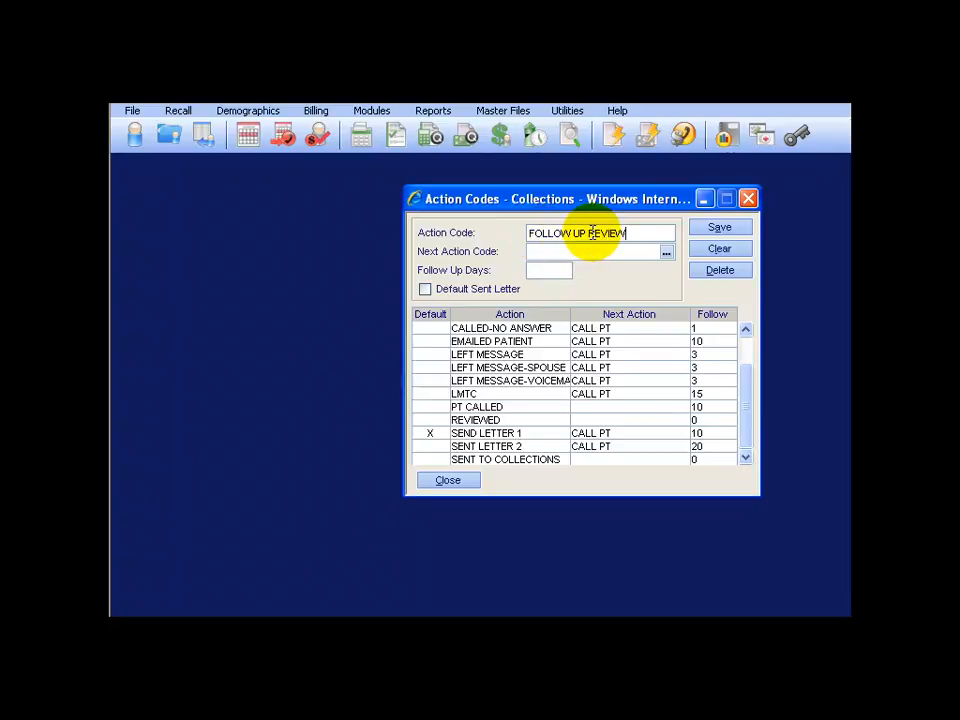
pyautogui.click(546, 269)
pyautogui.write('10')
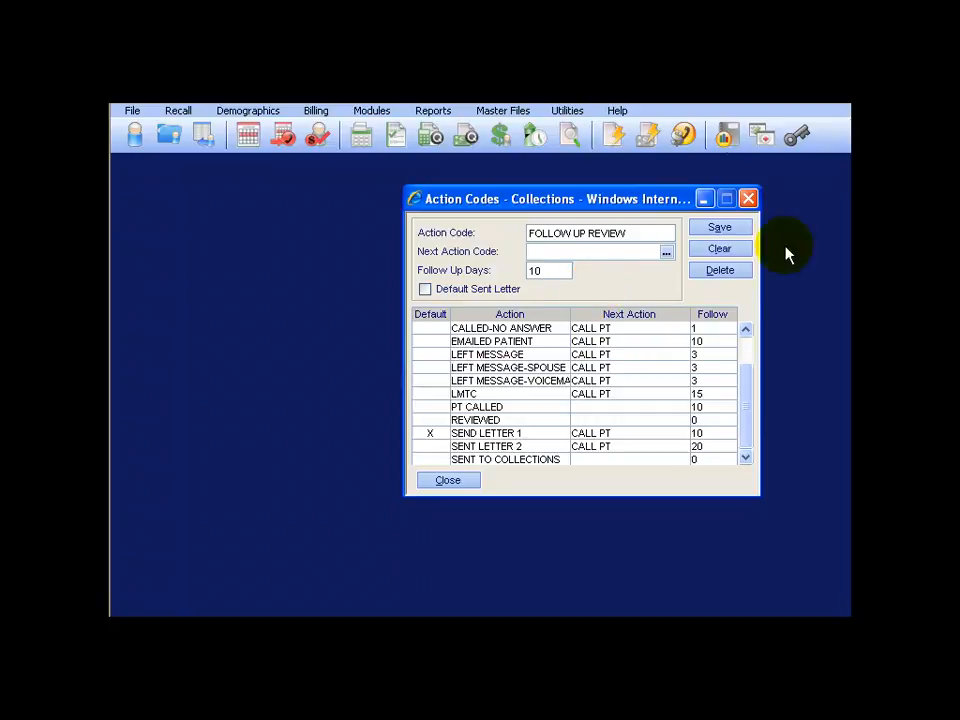
pyautogui.click(722, 229)
pyautogui.scroll(-1, 548, 365)
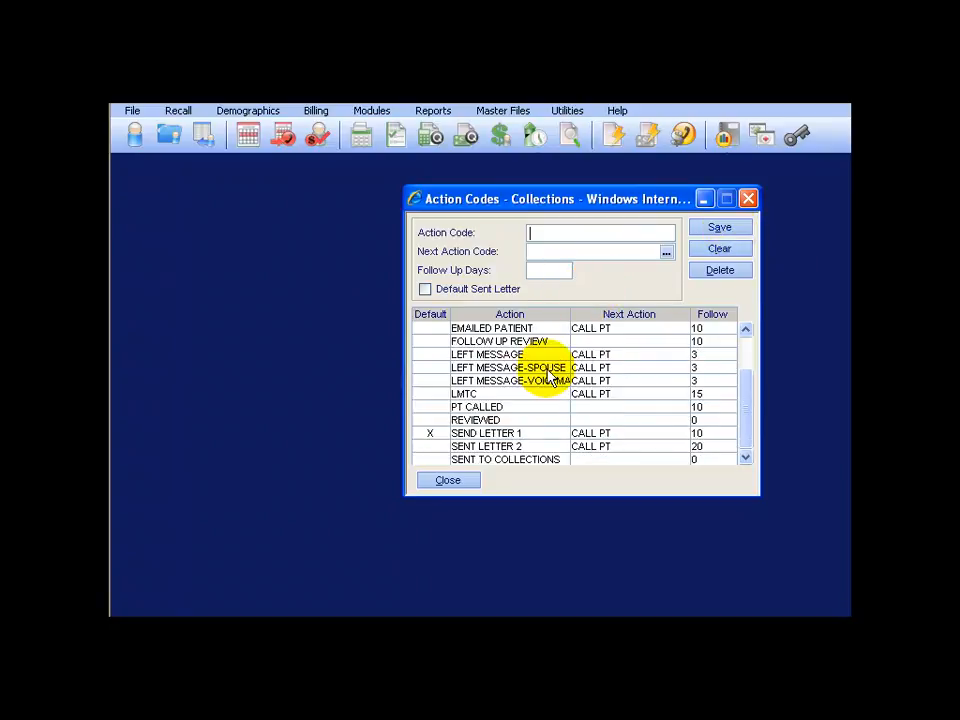
# Step: Edit the REVIEWED code to use FOLLOW UP REVIEW as its next action with 10 follow-up days, and save it
pyautogui.click(488, 421)
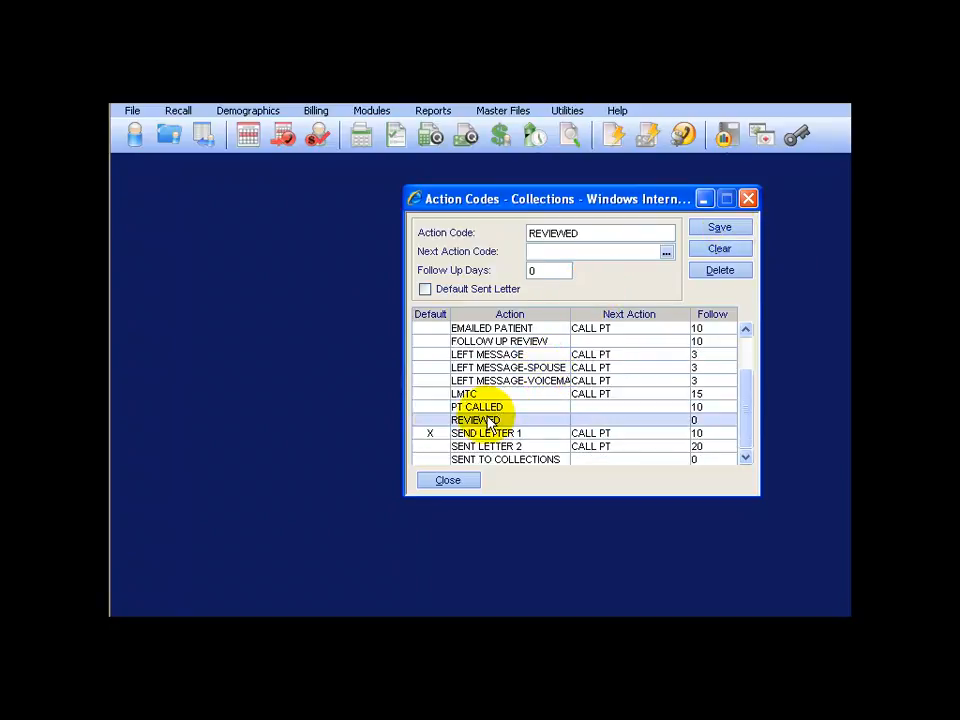
pyautogui.click(666, 253)
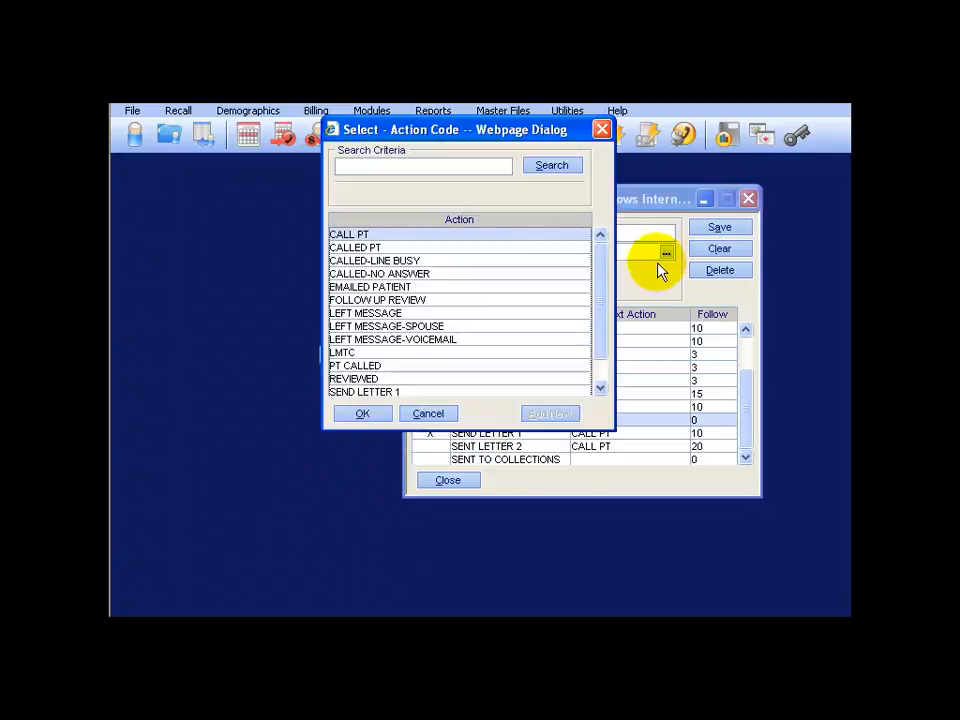
pyautogui.doubleClick(349, 302)
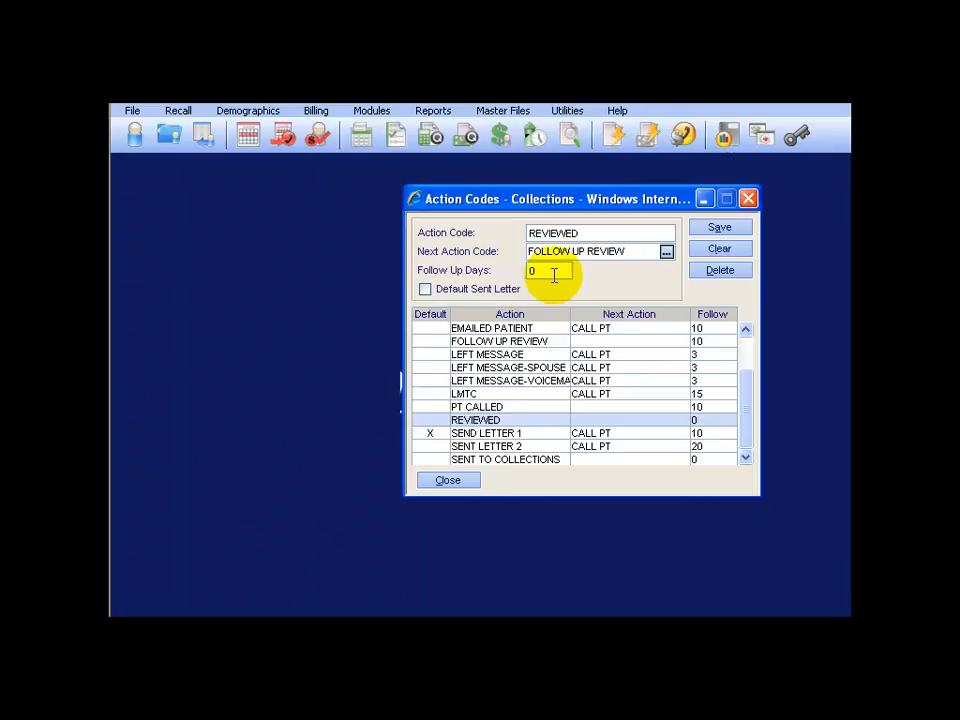
pyautogui.press('Tab')
pyautogui.write('10')
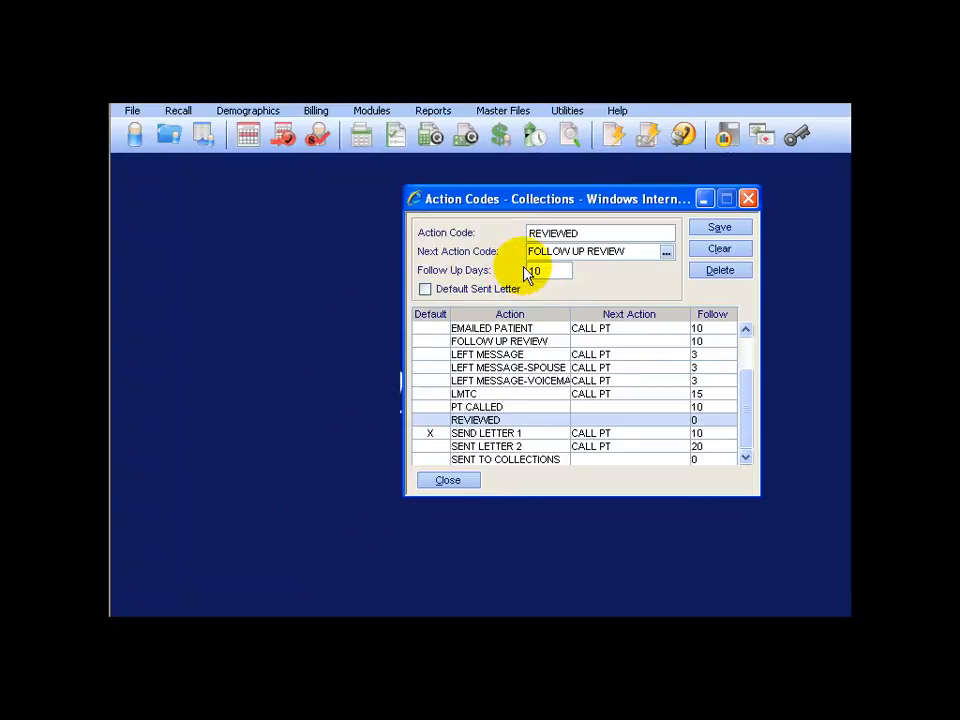
pyautogui.click(728, 229)
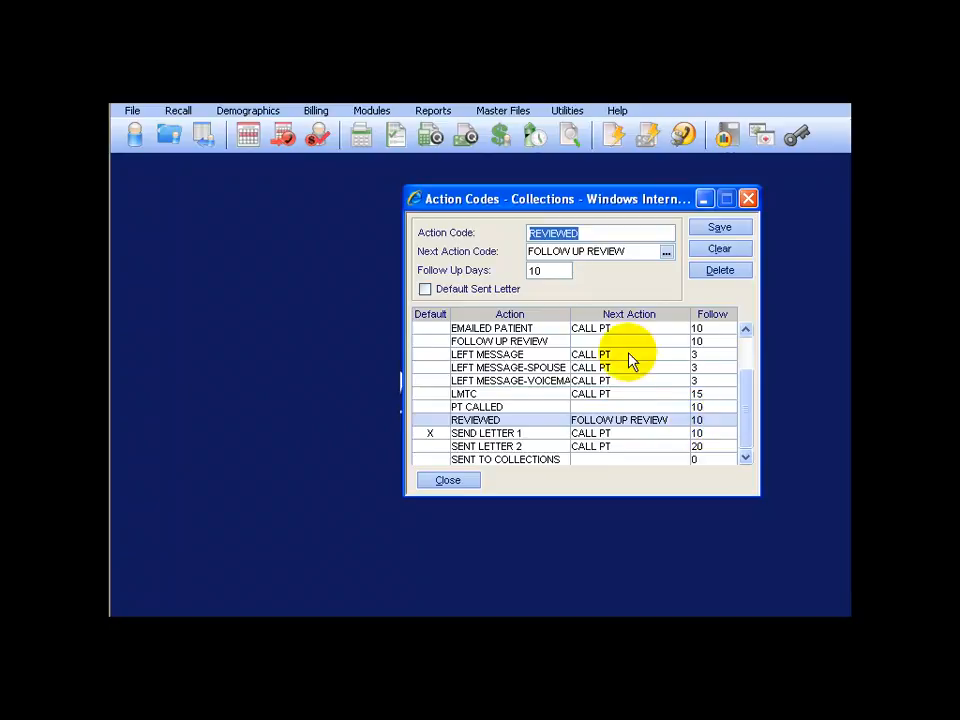
pyautogui.moveTo(551, 270); pyautogui.dragTo(520, 270)
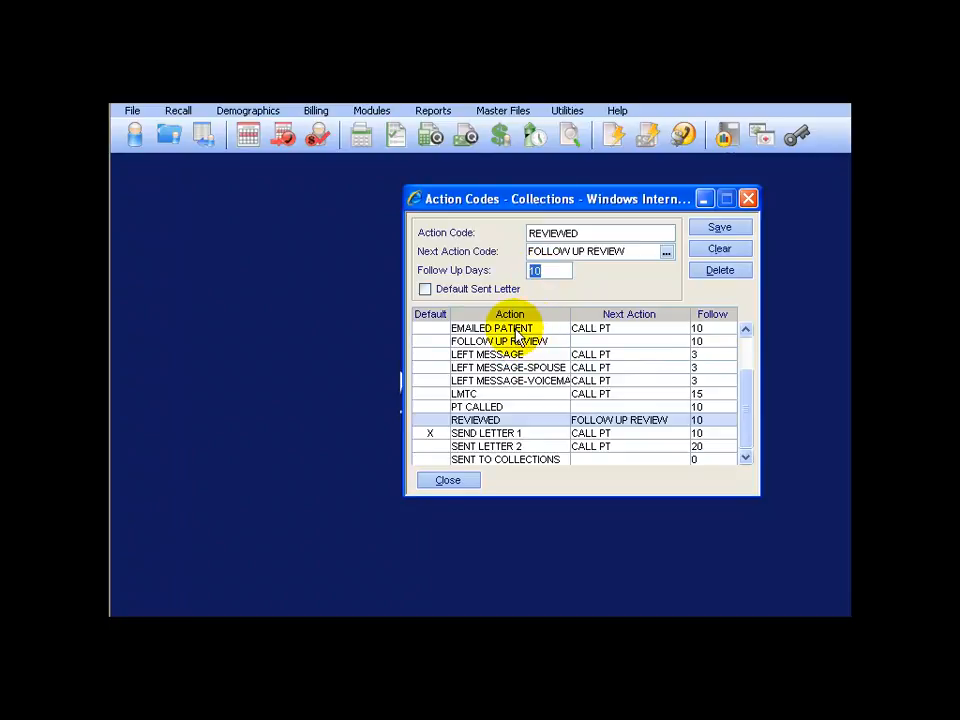
pyautogui.scroll(2, 516, 337)
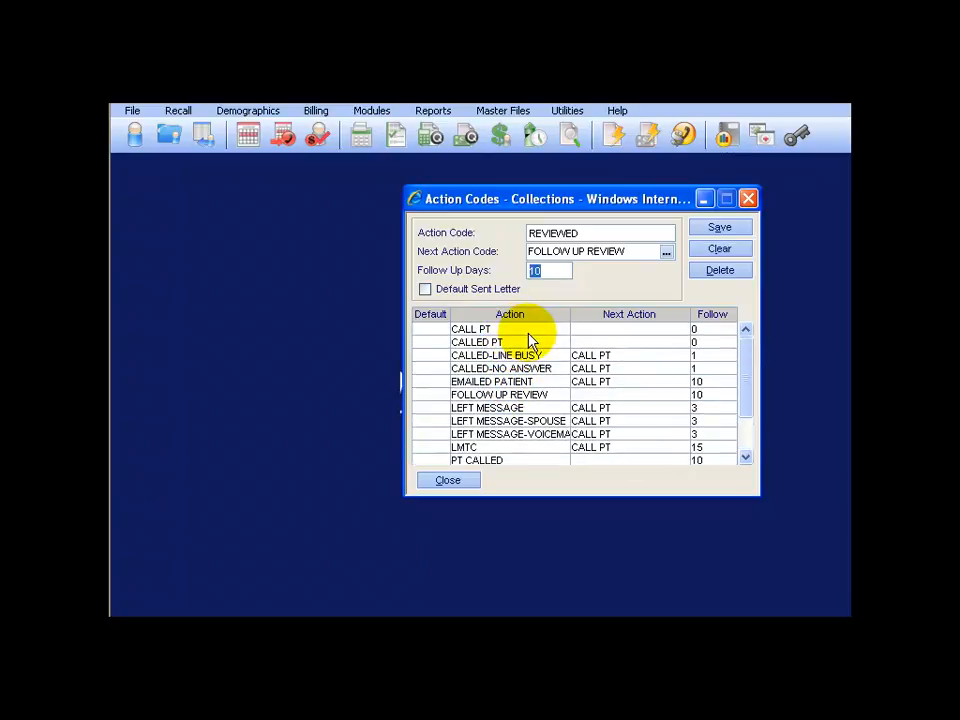